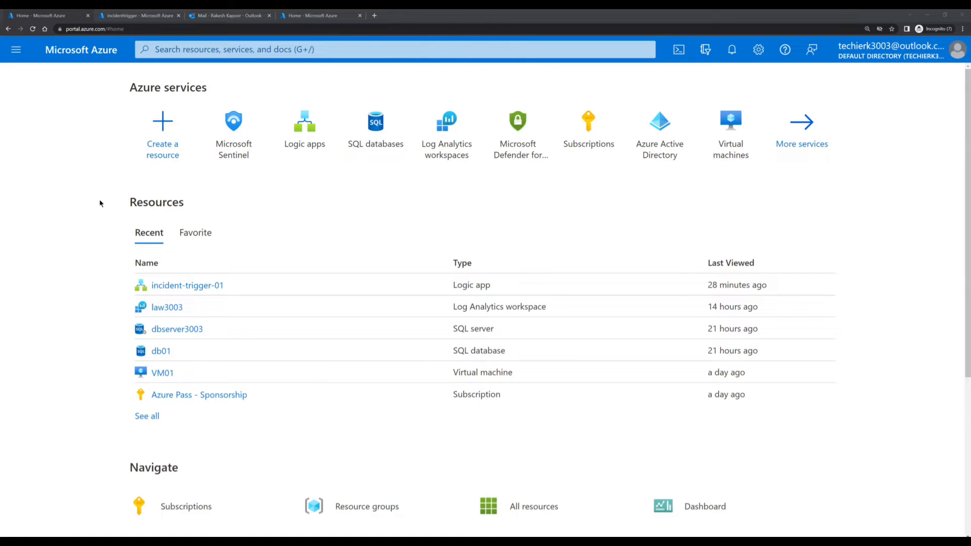
- Open the law3003 workspace in Microsoft Sentinel and open its Signinlogs analytics rule for editing
{"action": "left_click", "coordinate": [238, 143]}
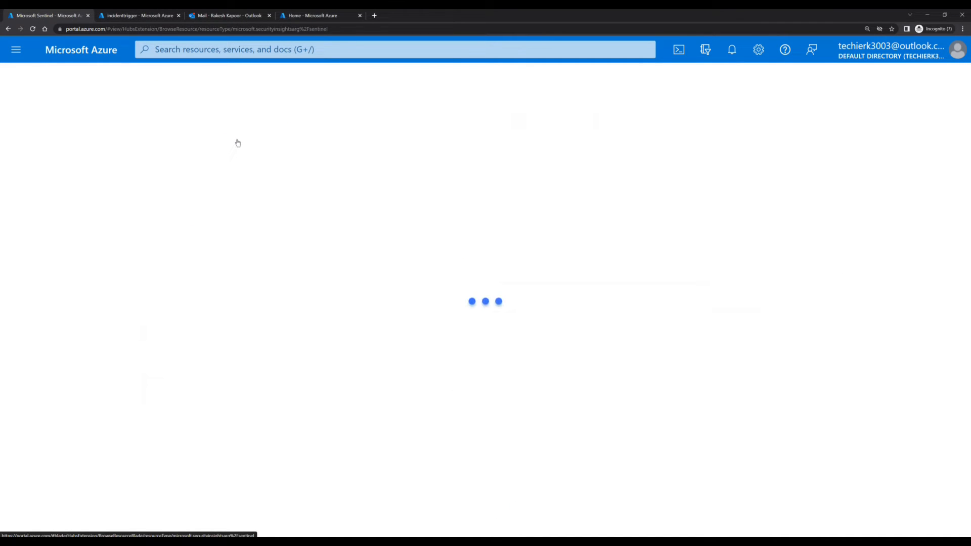
{"action": "left_click", "coordinate": [64, 242]}
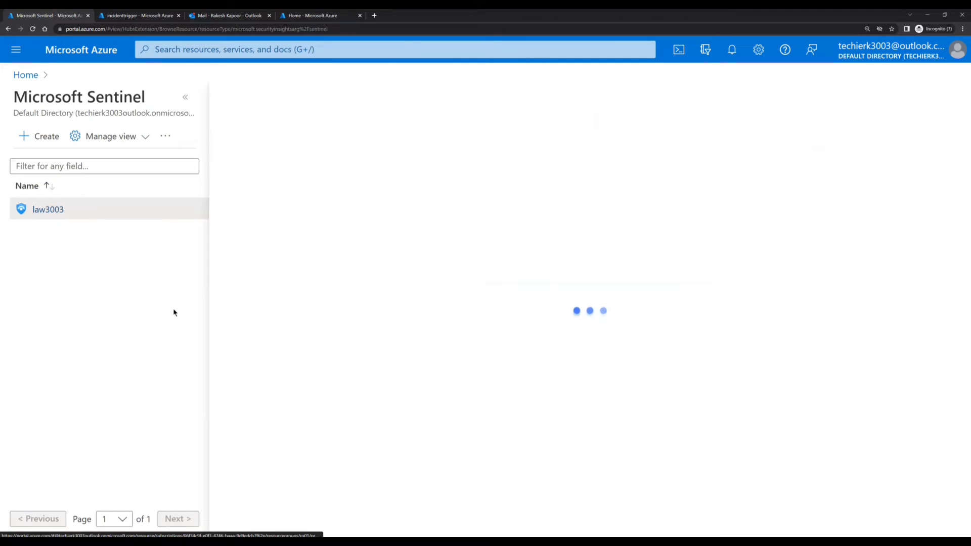
{"action": "left_click", "coordinate": [185, 98]}
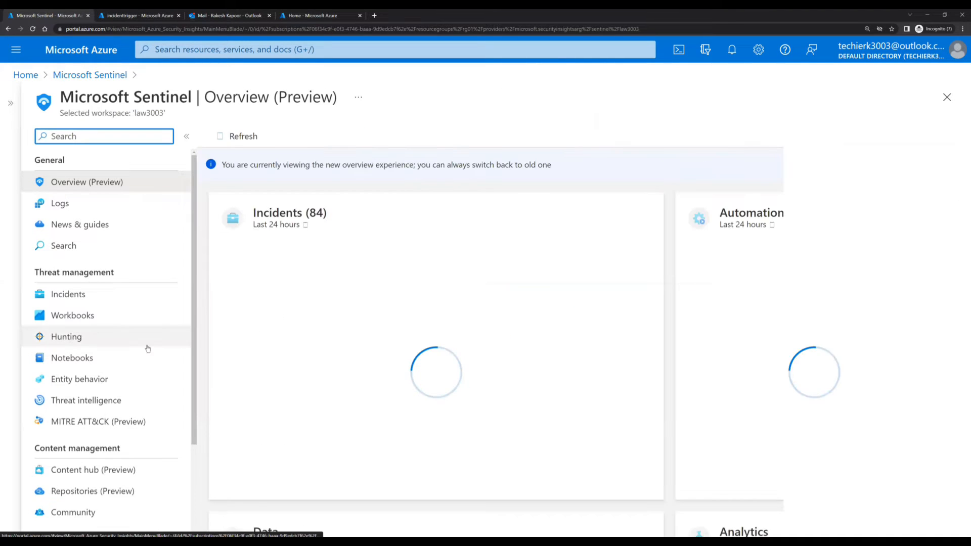
{"action": "scroll", "coordinate": [147, 346], "scroll_direction": "down", "scroll_amount": 1}
{"action": "scroll", "coordinate": [148, 348], "scroll_direction": "down", "scroll_amount": 2}
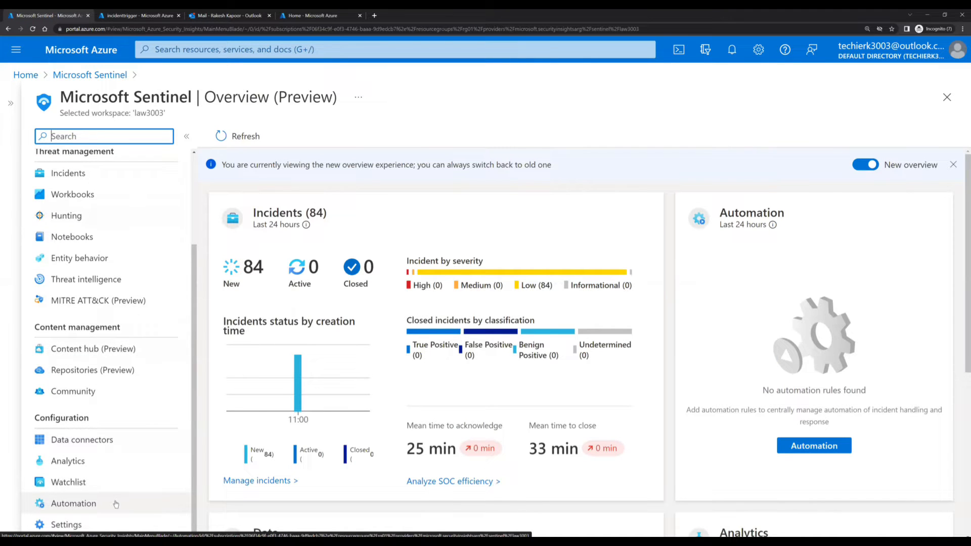
{"action": "left_click", "coordinate": [107, 465]}
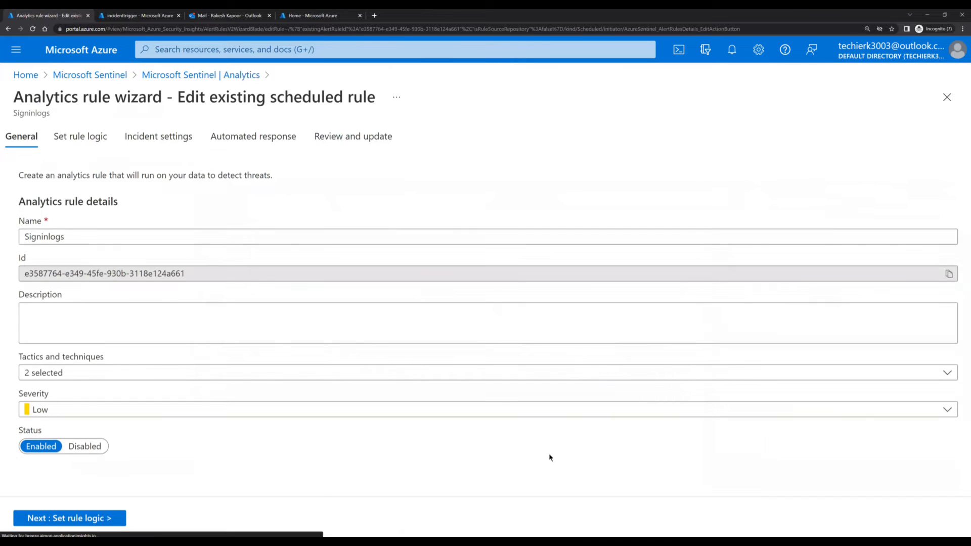
- Add an automated response named incident-rule to the Signinlogs rule that runs the incident-trigger-01 playbook when an incident is created
{"action": "left_click", "coordinate": [269, 144]}
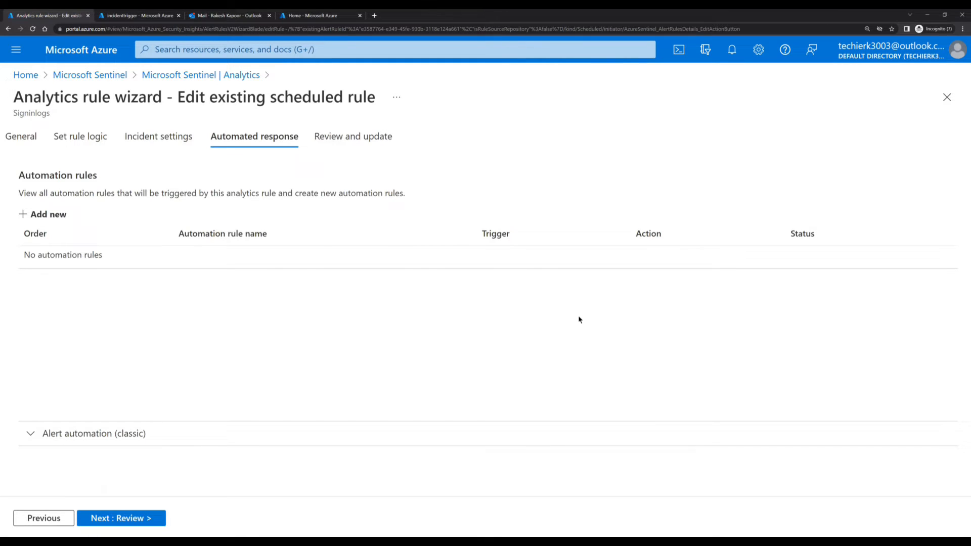
{"action": "left_click", "coordinate": [58, 217]}
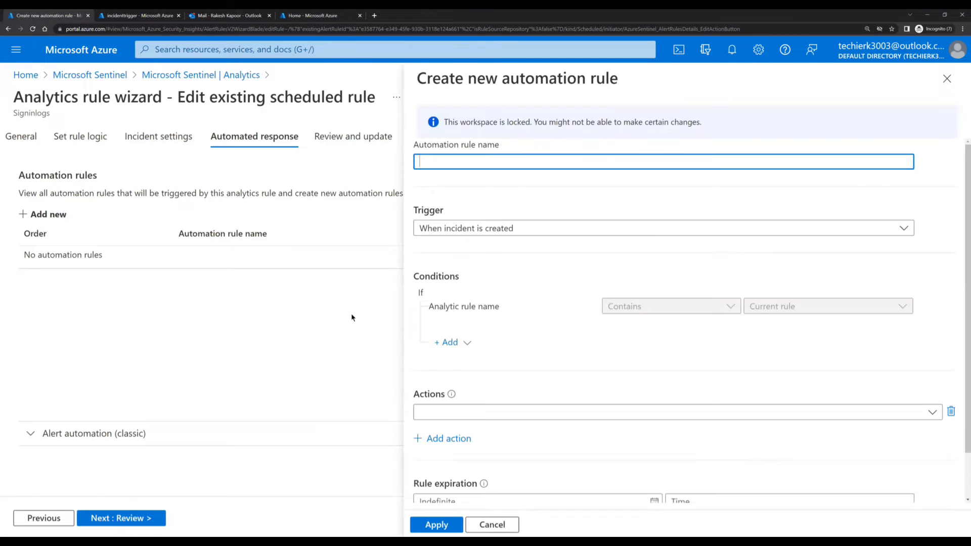
{"action": "type", "text": "incident-rule"}
{"action": "left_click", "coordinate": [509, 412]}
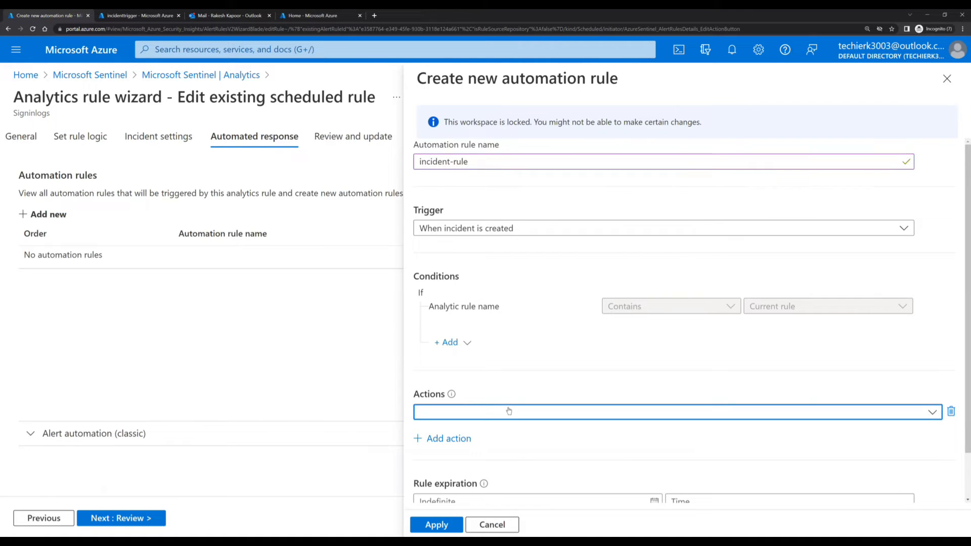
{"action": "left_click", "coordinate": [586, 293]}
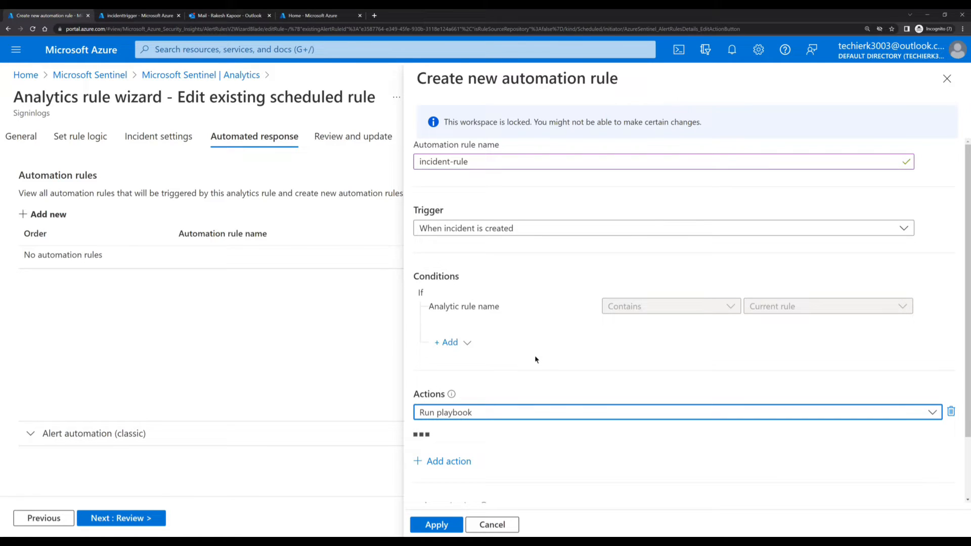
{"action": "scroll", "coordinate": [527, 366], "scroll_direction": "down", "scroll_amount": 2}
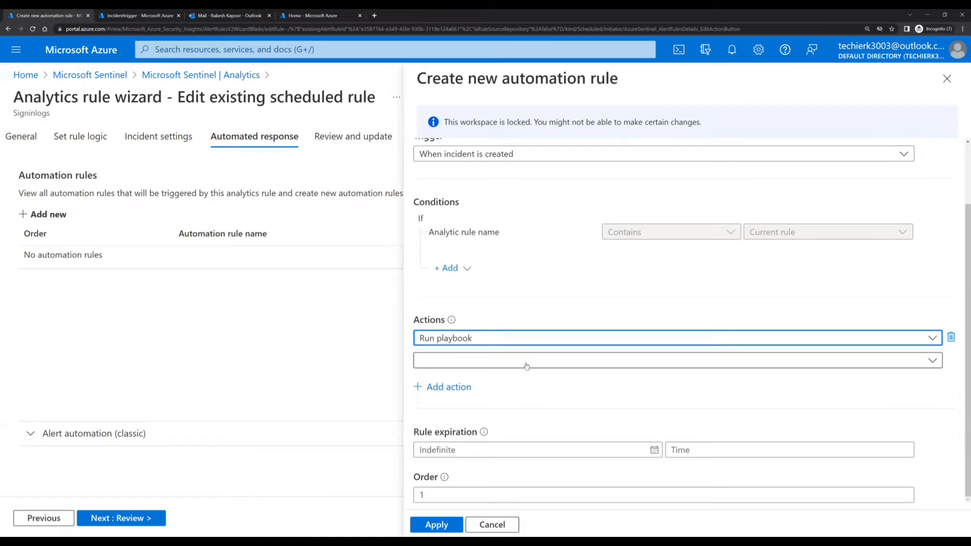
{"action": "left_click", "coordinate": [526, 361]}
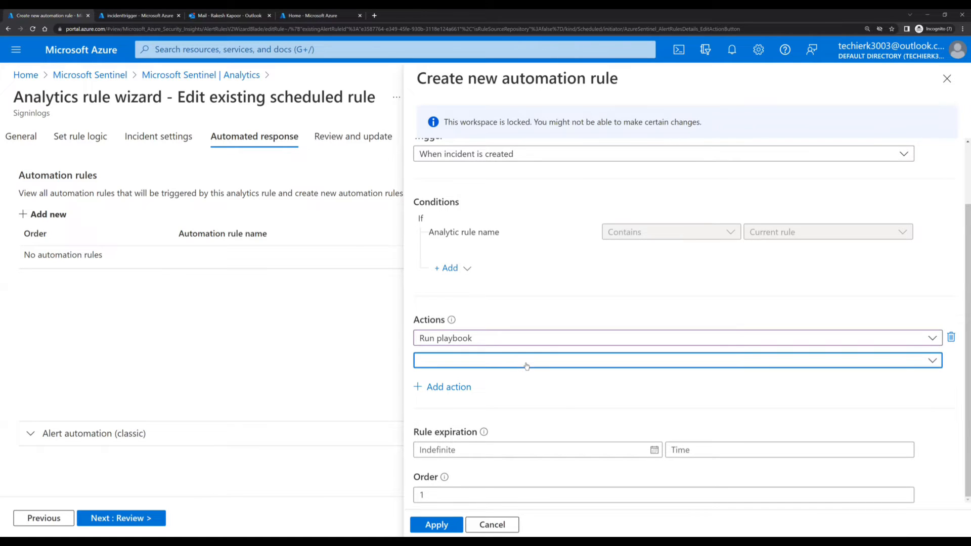
{"action": "left_click", "coordinate": [609, 409]}
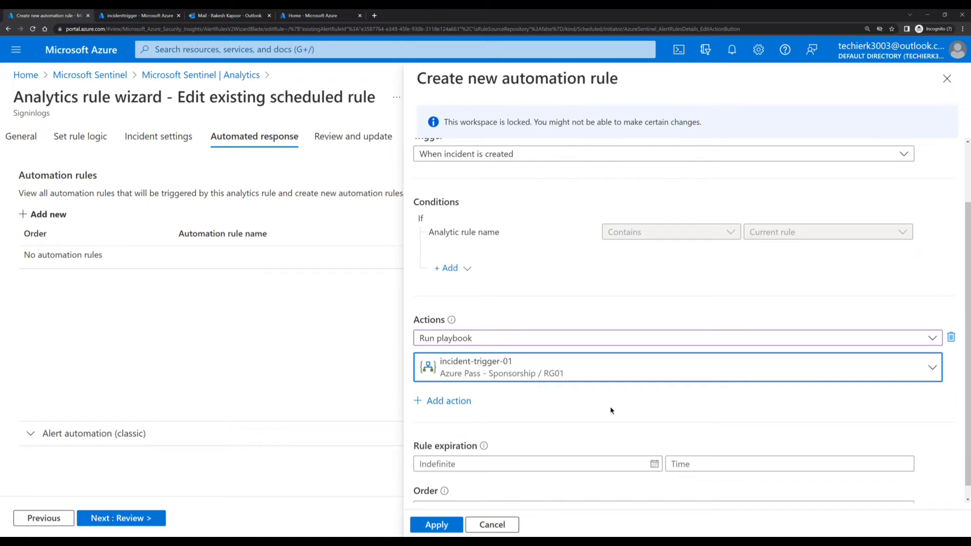
{"action": "left_click", "coordinate": [433, 526]}
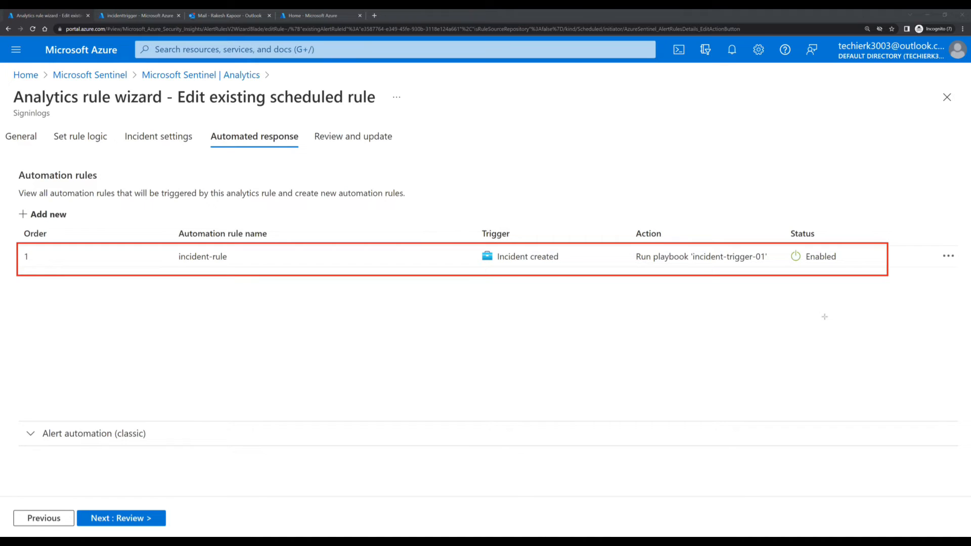
- Review the edited Signinlogs analytics rule and try to save it with its new automation rule
{"action": "key", "text": "Escape"}
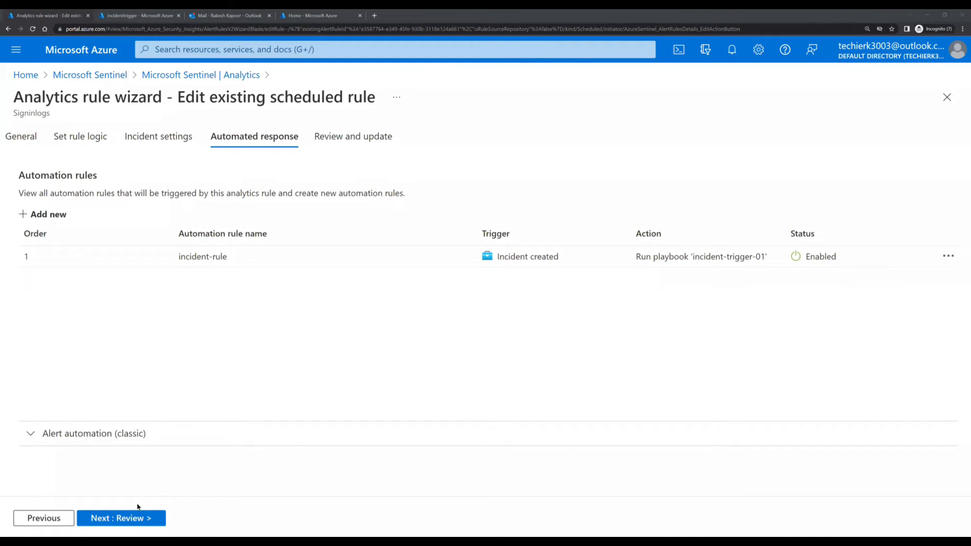
{"action": "left_click", "coordinate": [134, 521]}
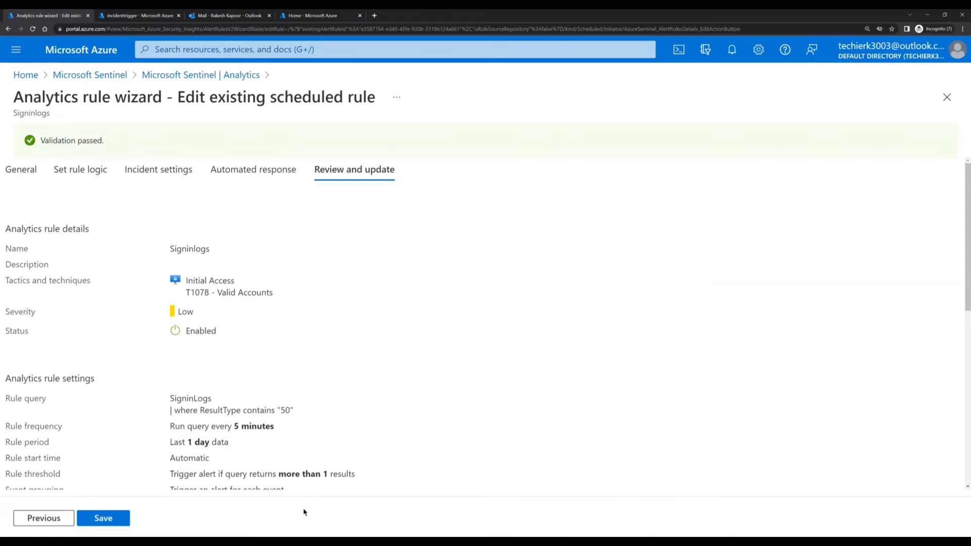
{"action": "left_click", "coordinate": [104, 518]}
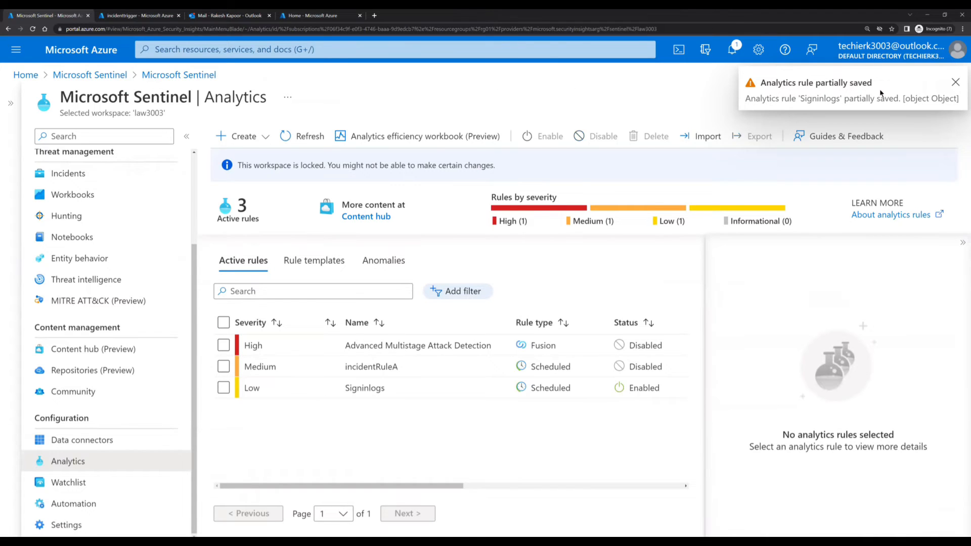
- Check the portal notifications for the outcome of saving the Signinlogs rule
{"action": "left_click", "coordinate": [733, 51]}
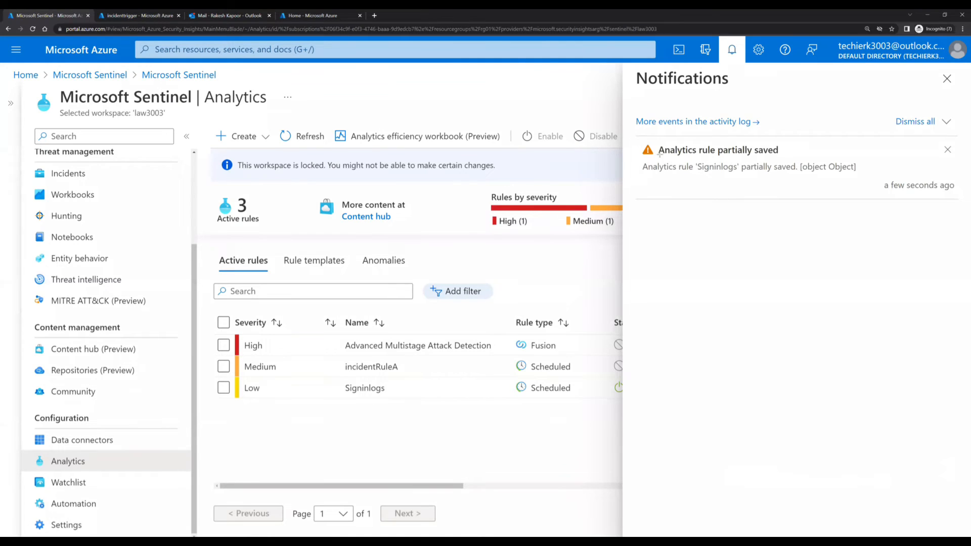
{"action": "left_click_drag", "start_coordinate": [633, 136], "coordinate": [860, 190]}
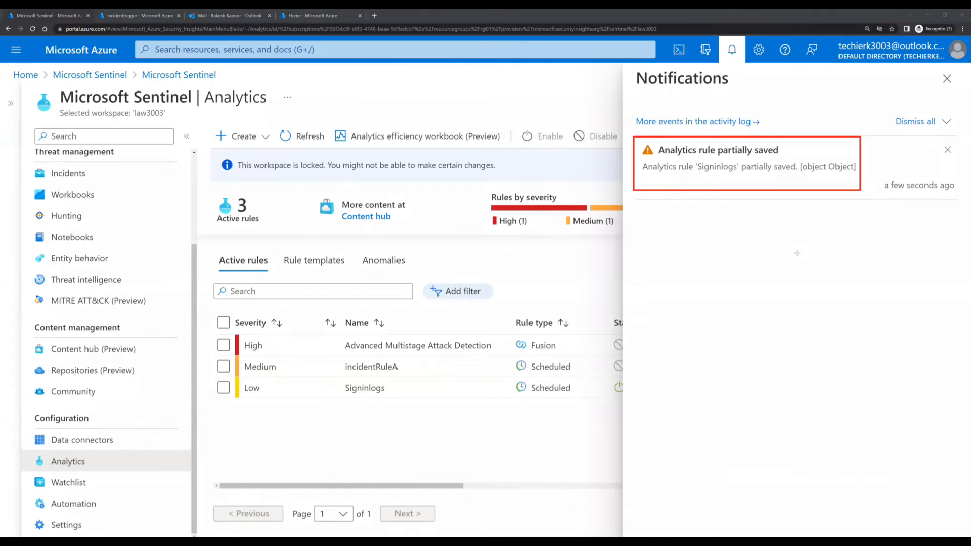
{"action": "key", "text": "Escape"}
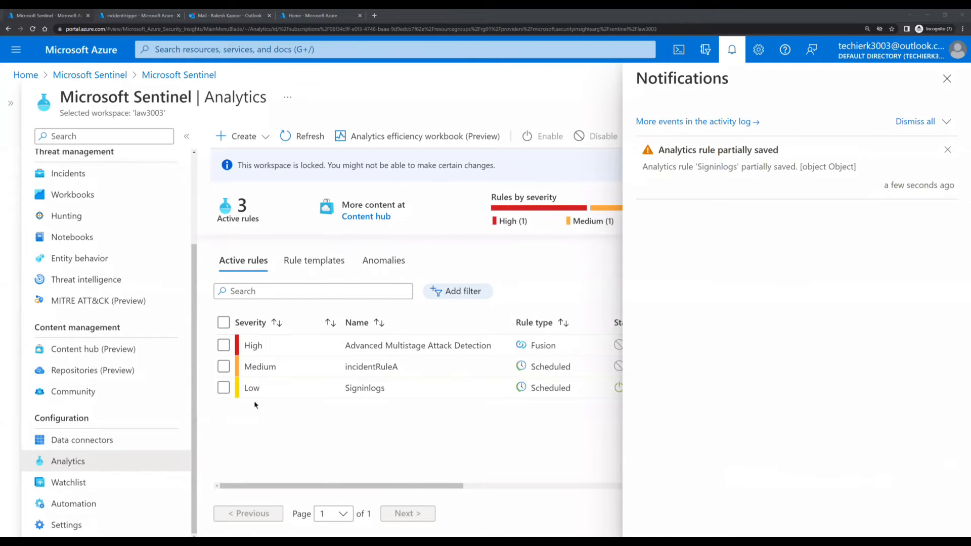
- Reopen the Signinlogs analytics rule for editing and check the automation rules in its automated response settings
{"action": "left_click", "coordinate": [221, 388]}
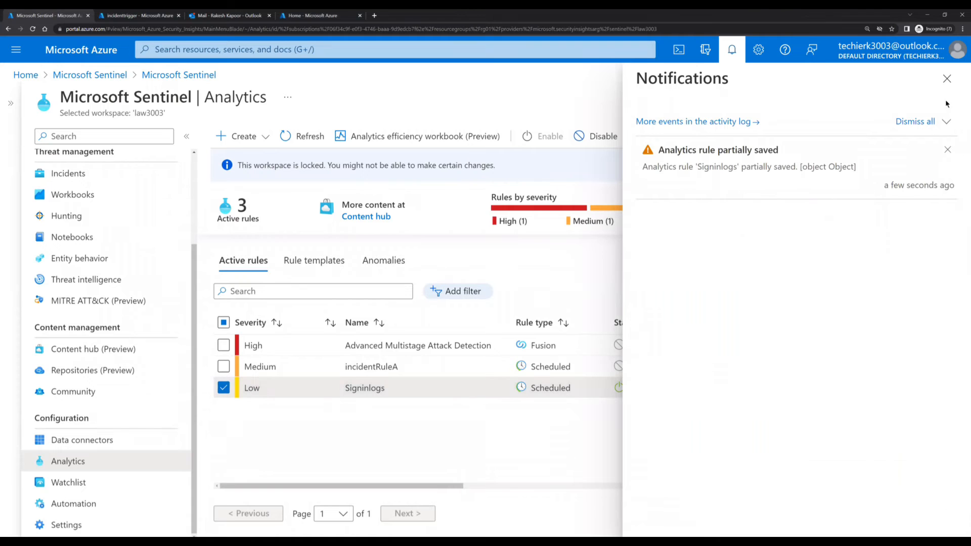
{"action": "left_click", "coordinate": [946, 79]}
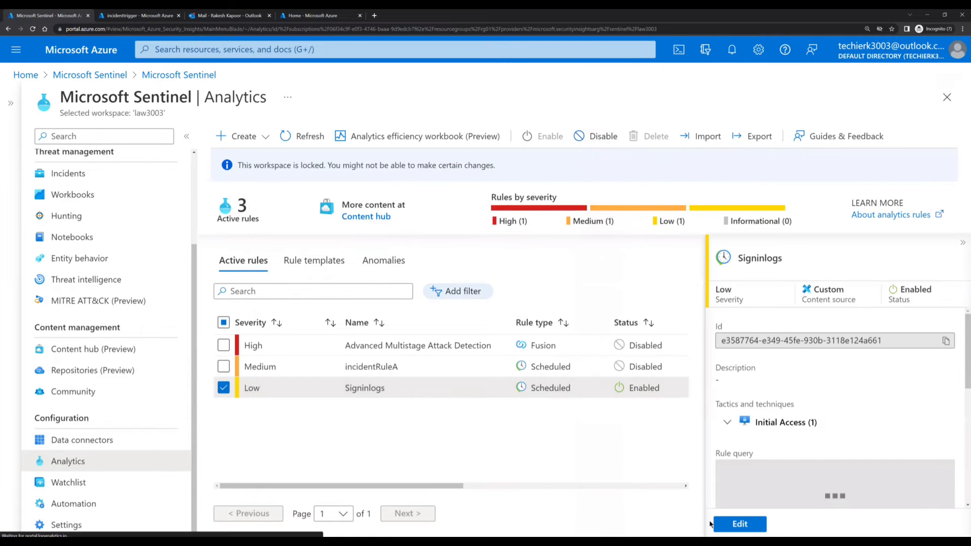
{"action": "left_click", "coordinate": [738, 526]}
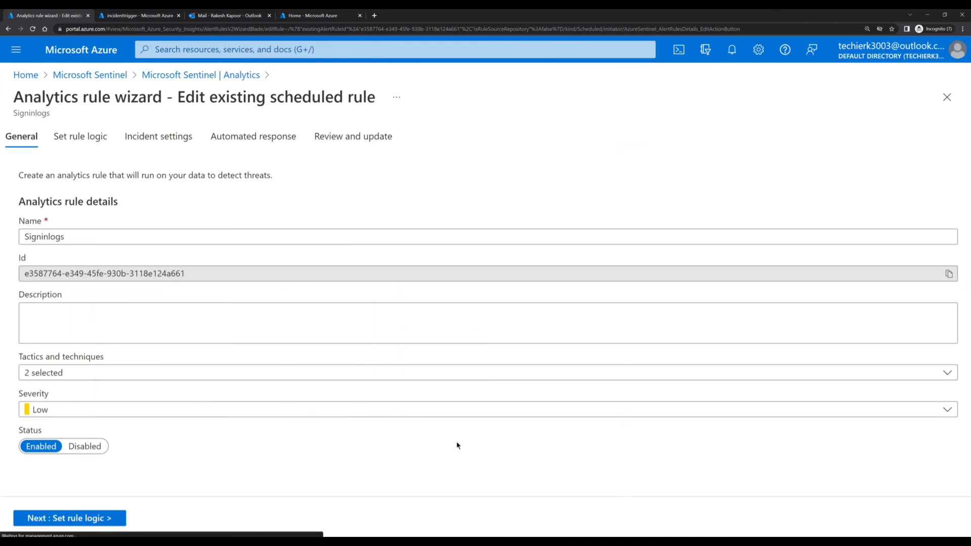
{"action": "left_click", "coordinate": [260, 142]}
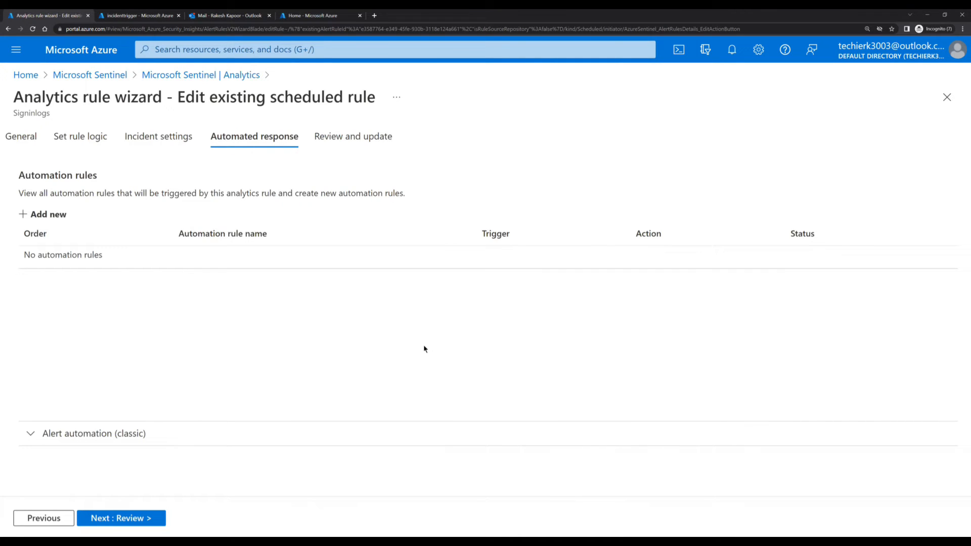
- In the other Azure portal session, open access control for the RG01 resource group and start a new role assignment
{"action": "left_click", "coordinate": [310, 15]}
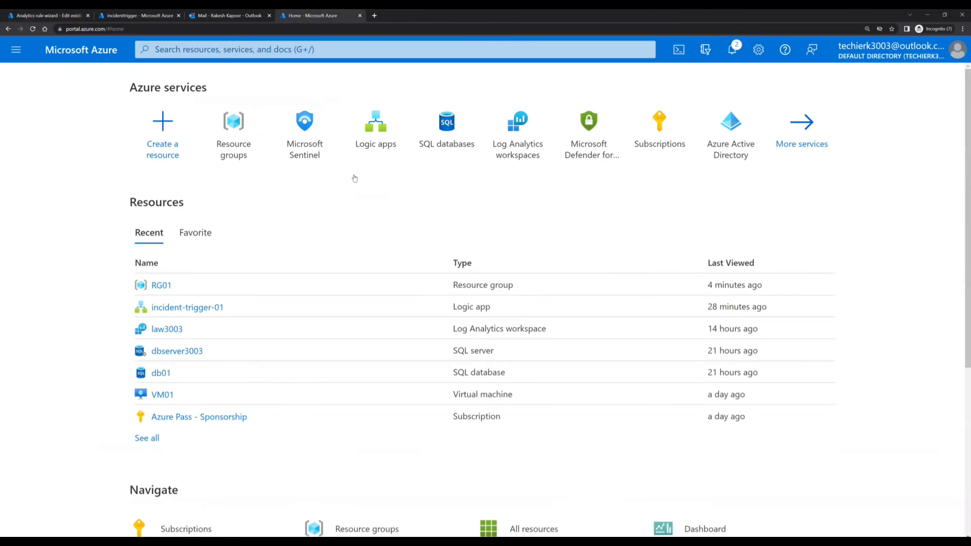
{"action": "left_click", "coordinate": [234, 148]}
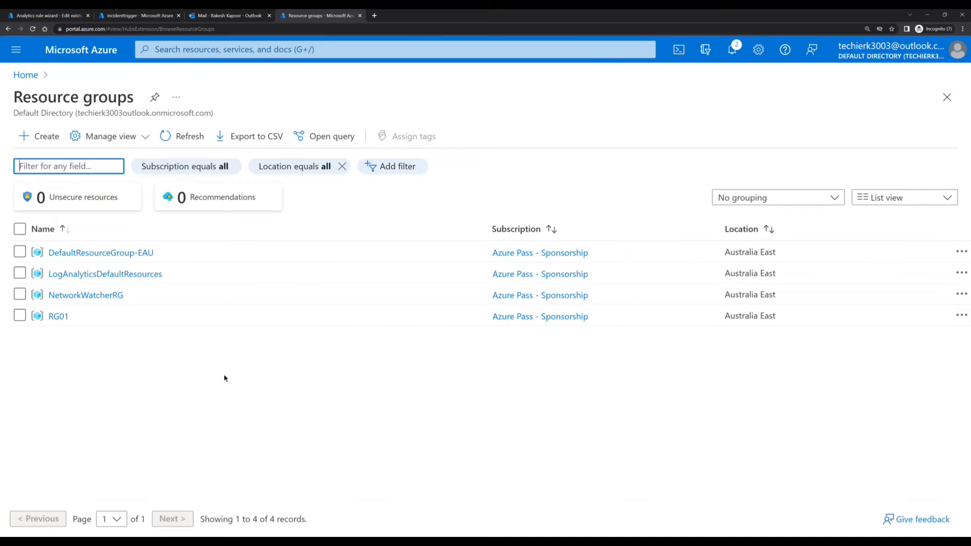
{"action": "left_click", "coordinate": [58, 316]}
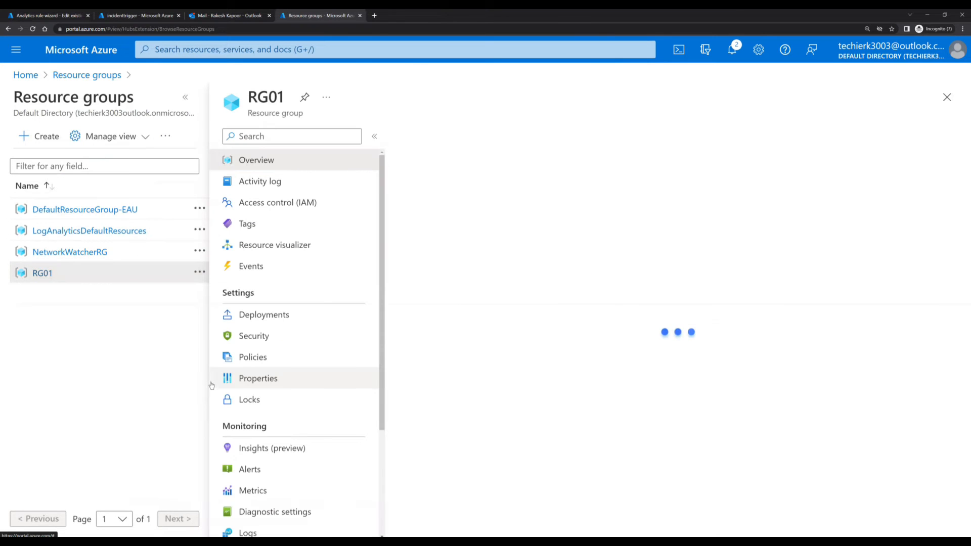
{"action": "left_click", "coordinate": [185, 97]}
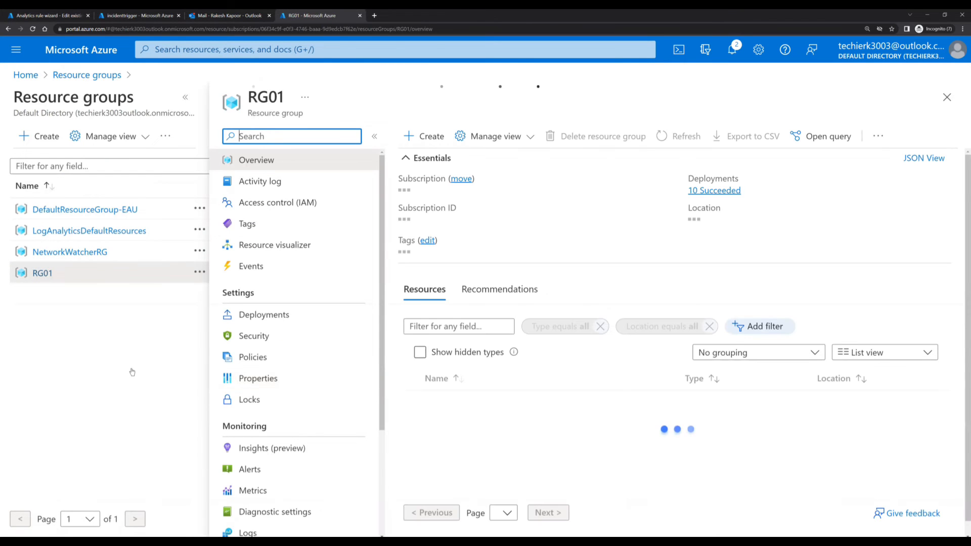
{"action": "left_click", "coordinate": [115, 208]}
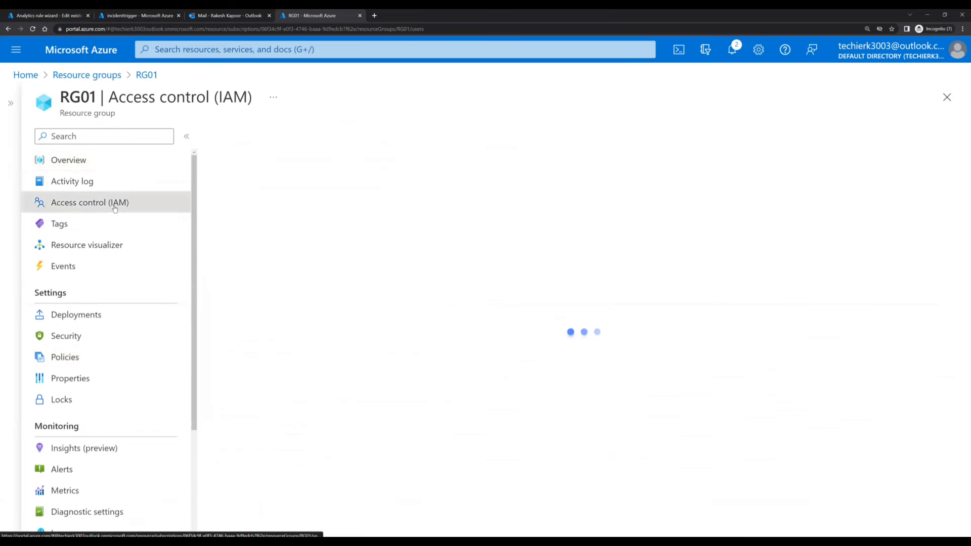
{"action": "left_click", "coordinate": [227, 147]}
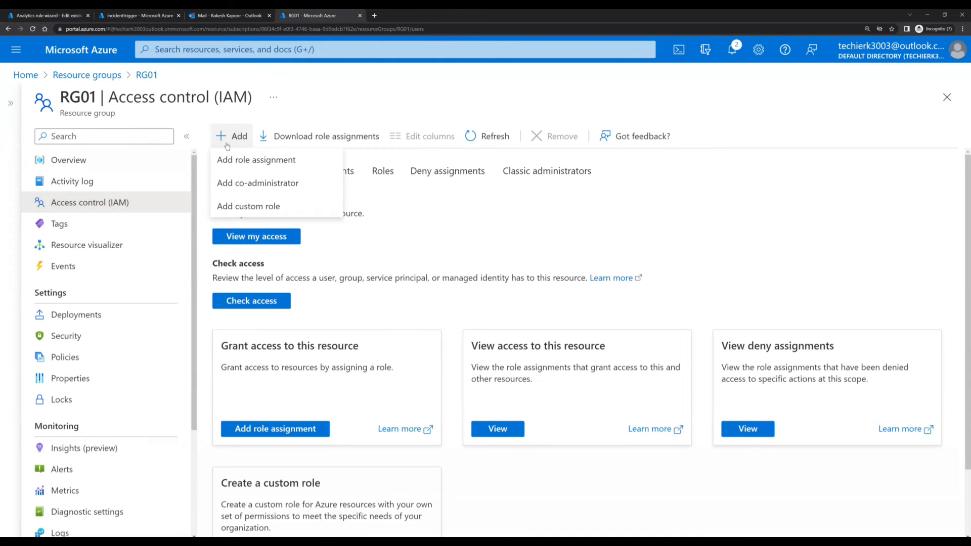
{"action": "left_click", "coordinate": [236, 159]}
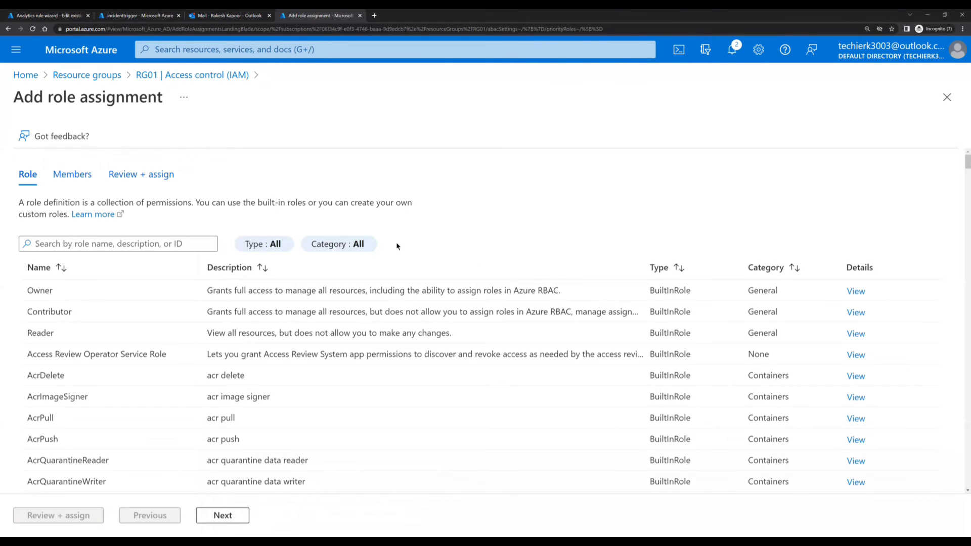
- Search the roles for "logic app" and choose Logic App Contributor for the role assignment
{"action": "left_click", "coordinate": [76, 246]}
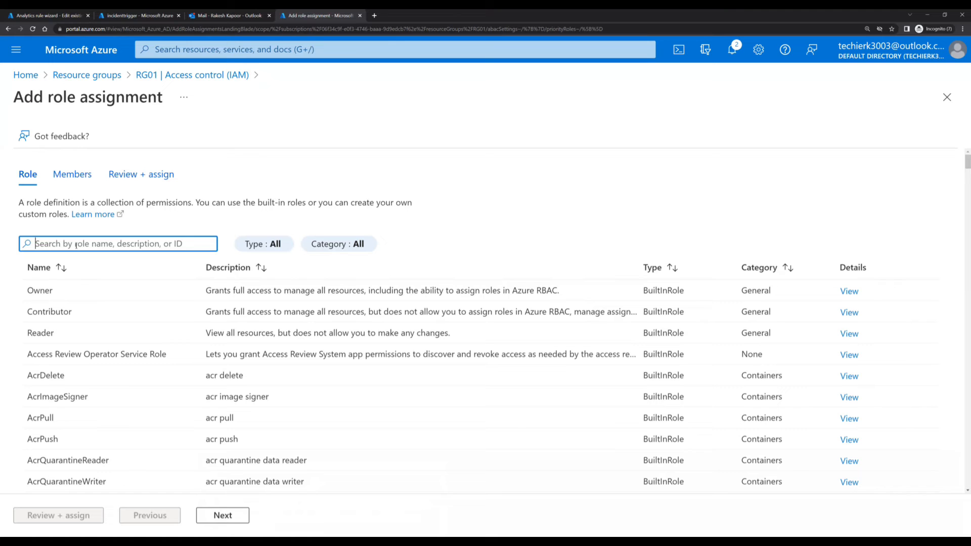
{"action": "type", "text": "logi"}
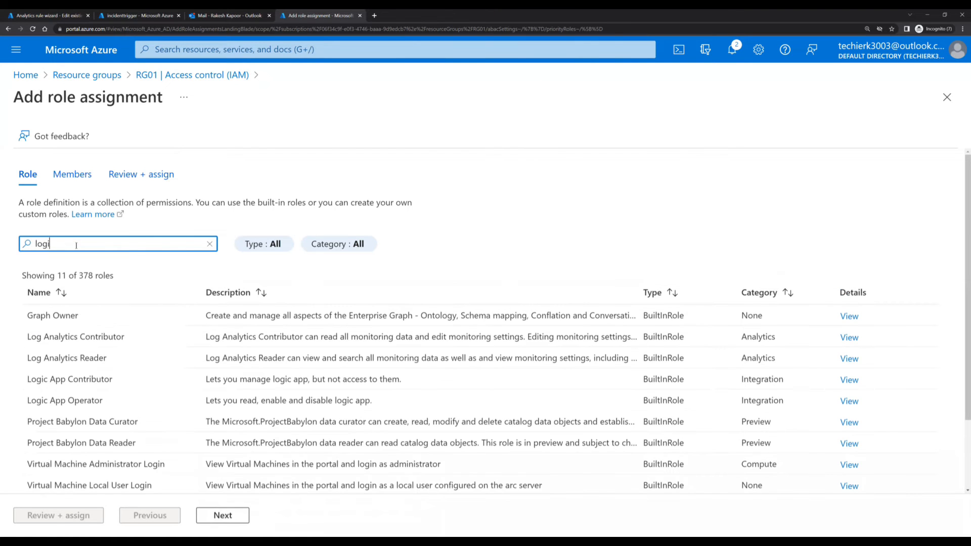
{"action": "type", "text": "c app"}
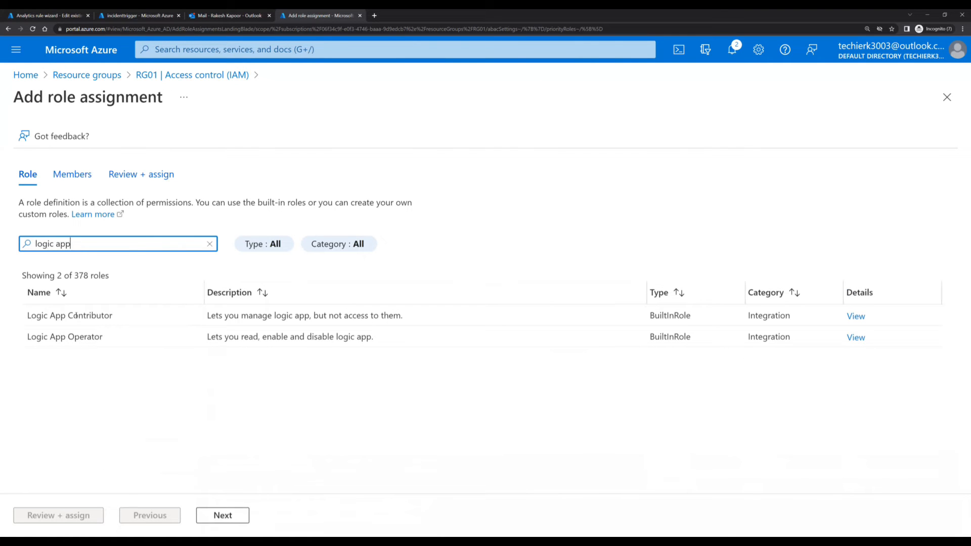
{"action": "left_click", "coordinate": [75, 316]}
{"action": "left_click", "coordinate": [223, 515]}
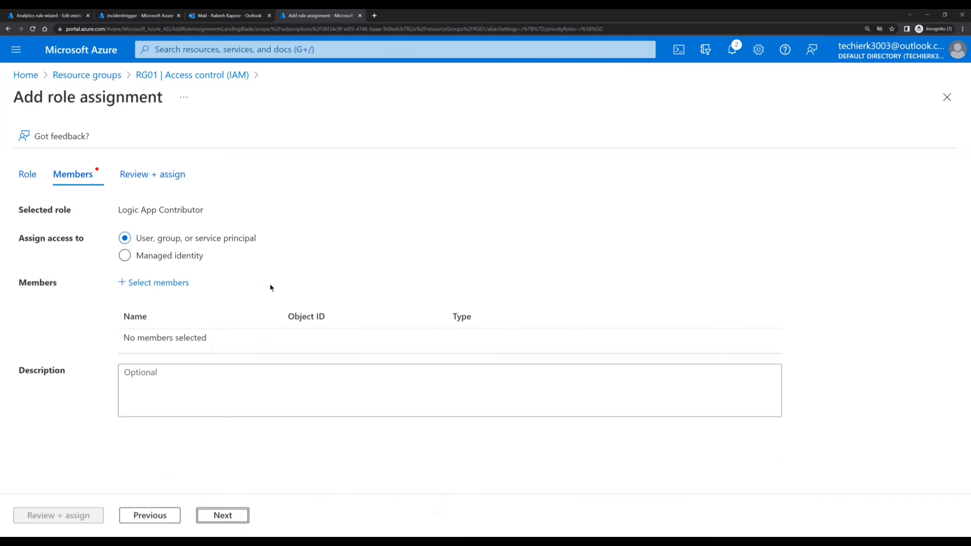
- Add the signed-in user's account as the role assignment's member, then review and assign Logic App Contributor on RG01
{"action": "left_click", "coordinate": [158, 284]}
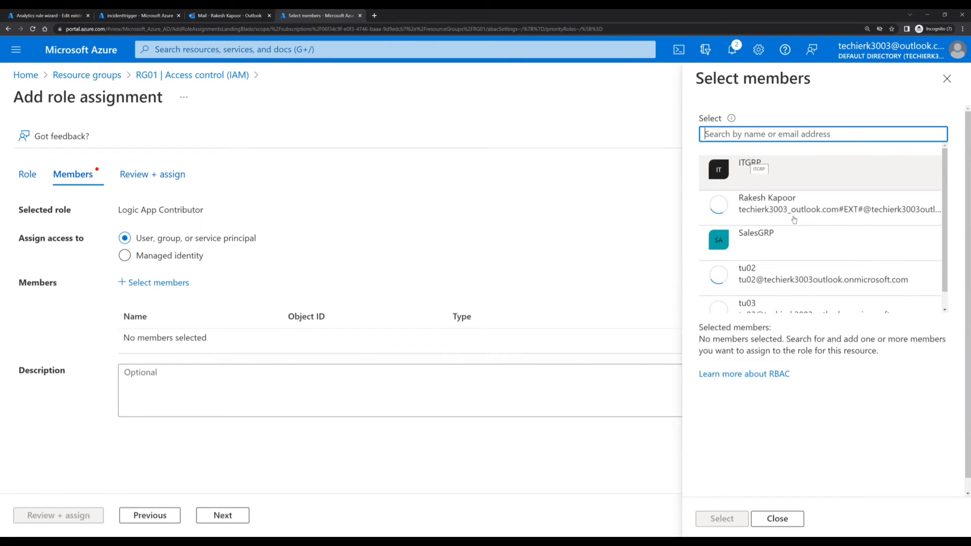
{"action": "left_click", "coordinate": [779, 212]}
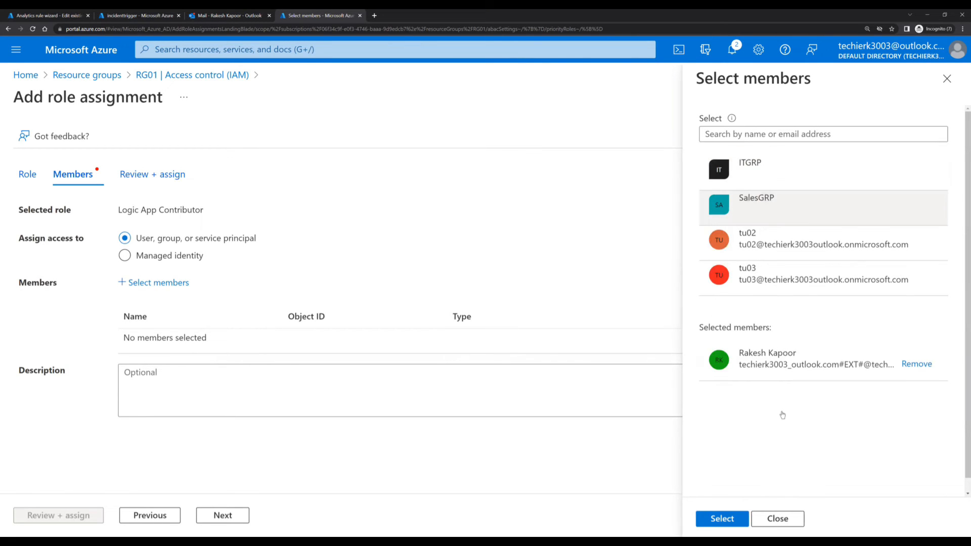
{"action": "left_click", "coordinate": [724, 521]}
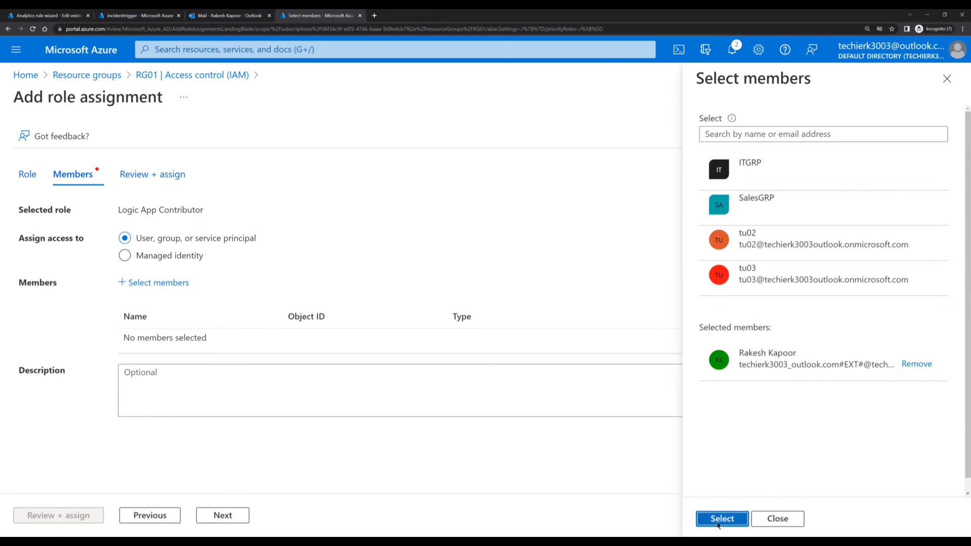
{"action": "left_click_drag", "start_coordinate": [109, 329], "coordinate": [516, 352]}
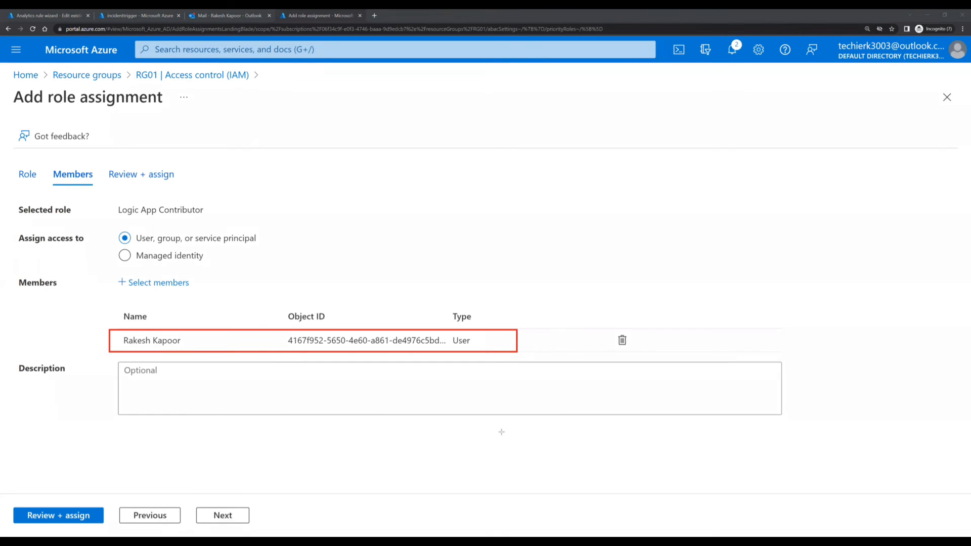
{"action": "left_click", "coordinate": [228, 523]}
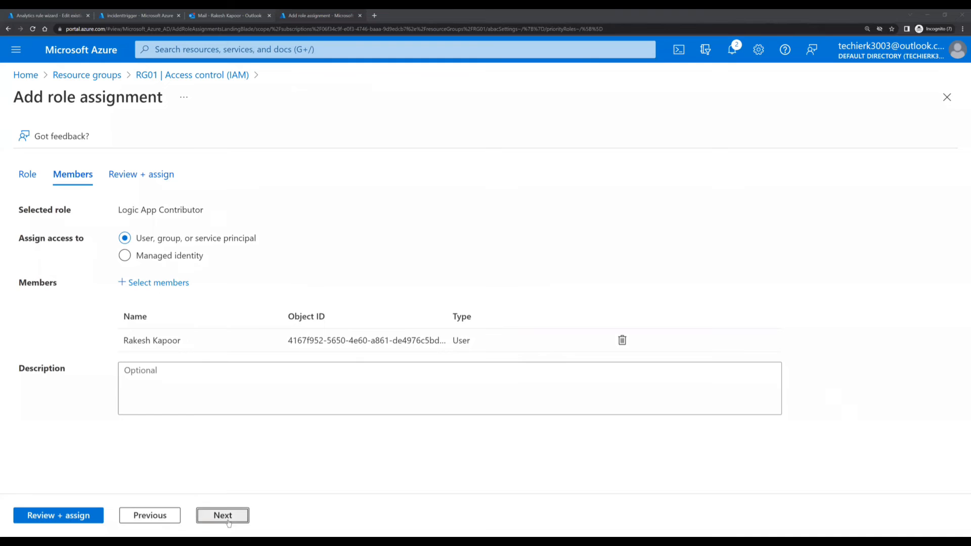
{"action": "left_click", "coordinate": [75, 515]}
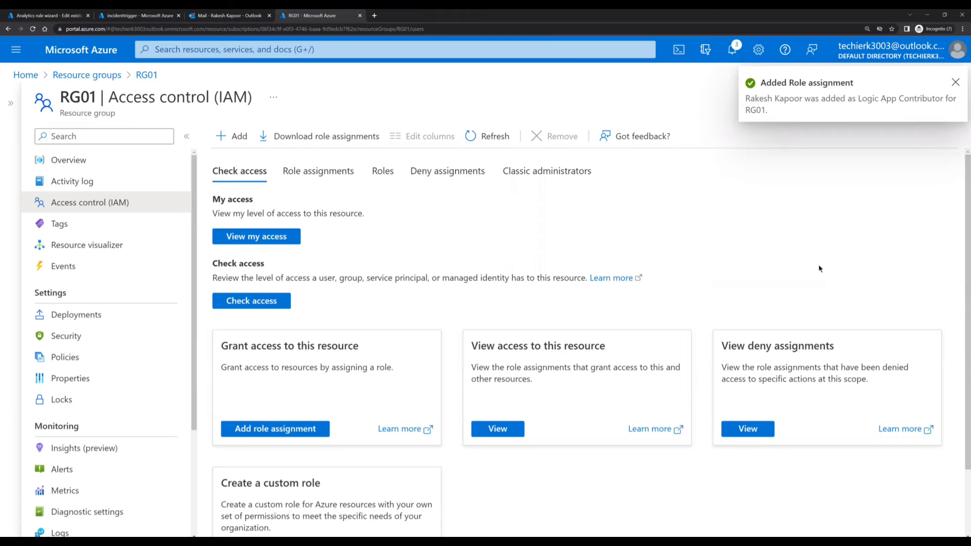
- Back in the Signinlogs rule wizard, add an automation rule named incident-rule that runs the playbook incident-trigger-01 when an incident is created
{"action": "left_click", "coordinate": [38, 15]}
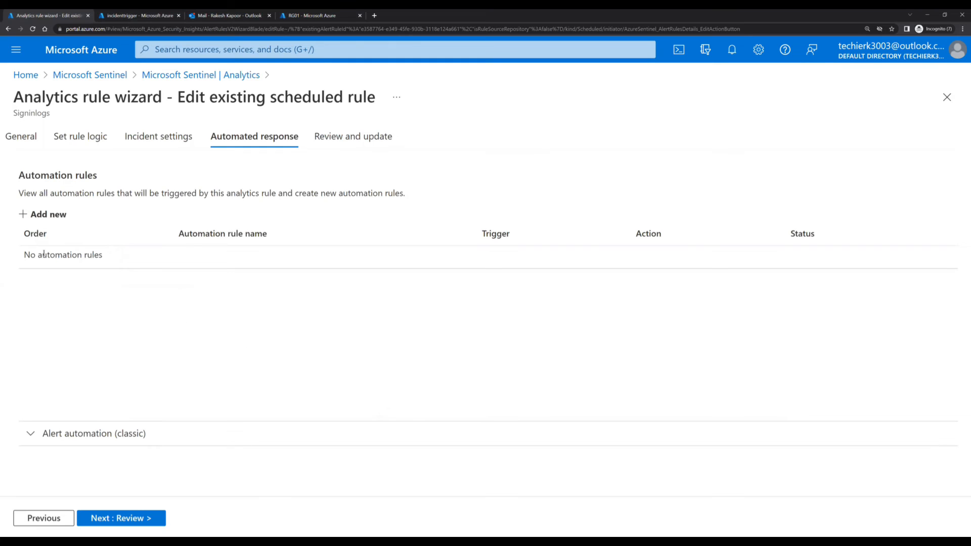
{"action": "left_click", "coordinate": [44, 215]}
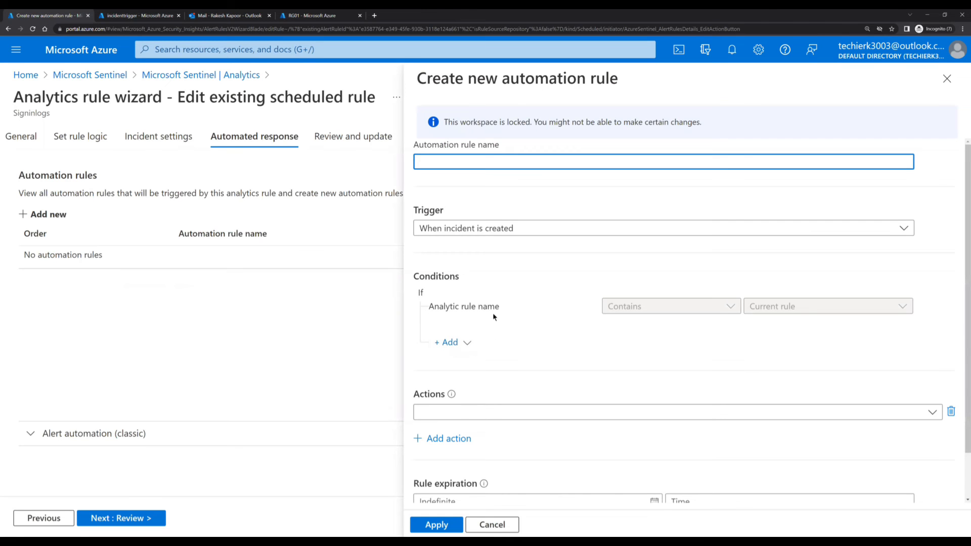
{"action": "type", "text": "incident-rule"}
{"action": "left_click", "coordinate": [487, 412]}
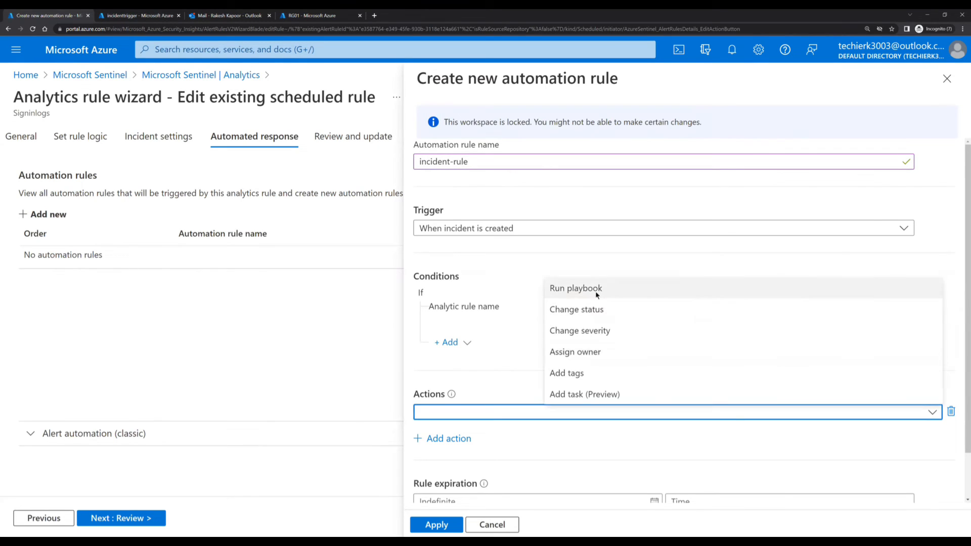
{"action": "left_click", "coordinate": [597, 293]}
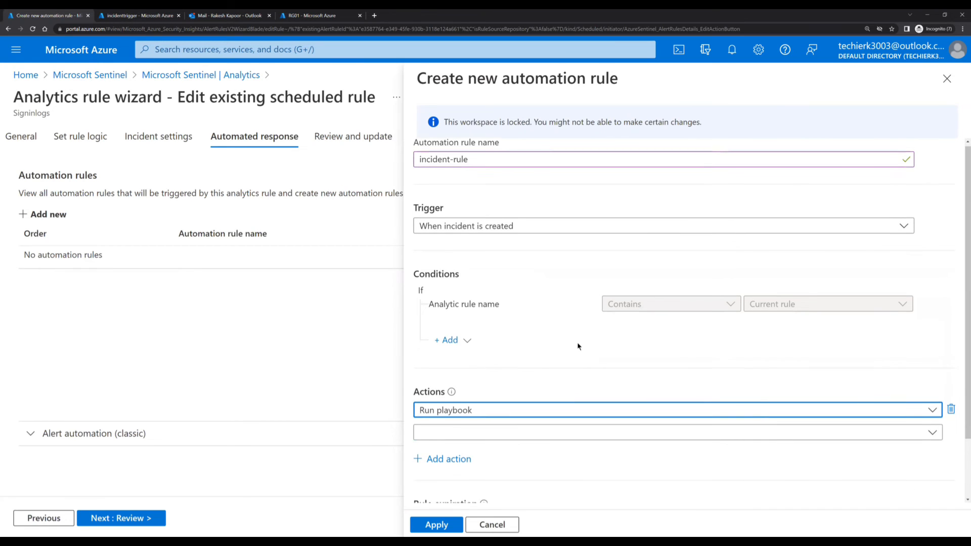
{"action": "scroll", "coordinate": [577, 341], "scroll_direction": "down", "scroll_amount": 2}
{"action": "left_click", "coordinate": [526, 361]}
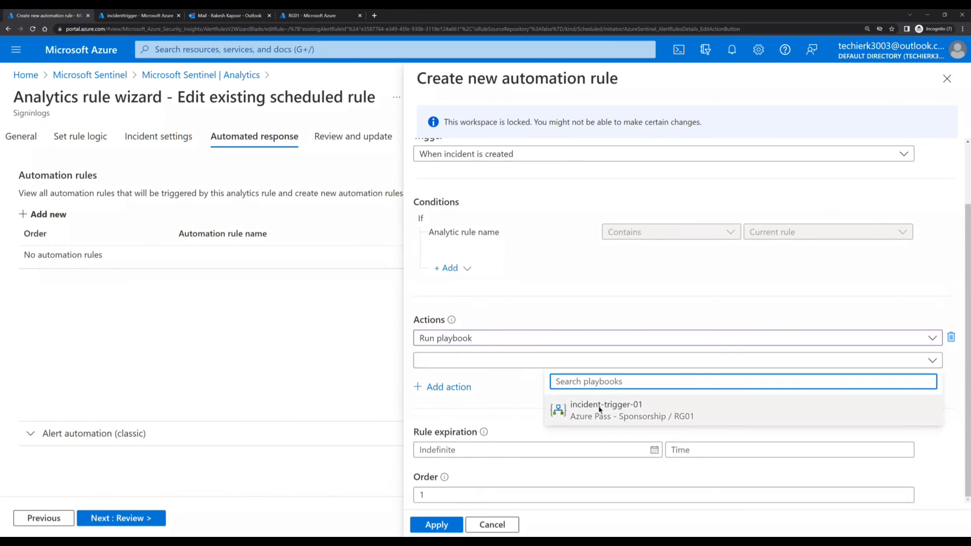
{"action": "left_click", "coordinate": [599, 407]}
{"action": "left_click", "coordinate": [436, 524]}
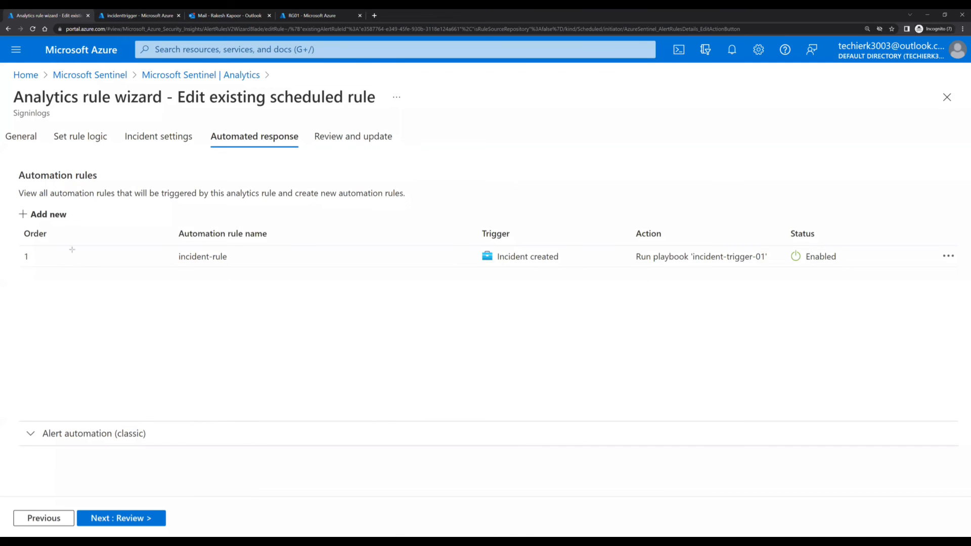
- Review and save the Signinlogs analytics rule with its new automation rule, and dismiss the notifications pane
{"action": "left_click_drag", "start_coordinate": [11, 244], "coordinate": [852, 273]}
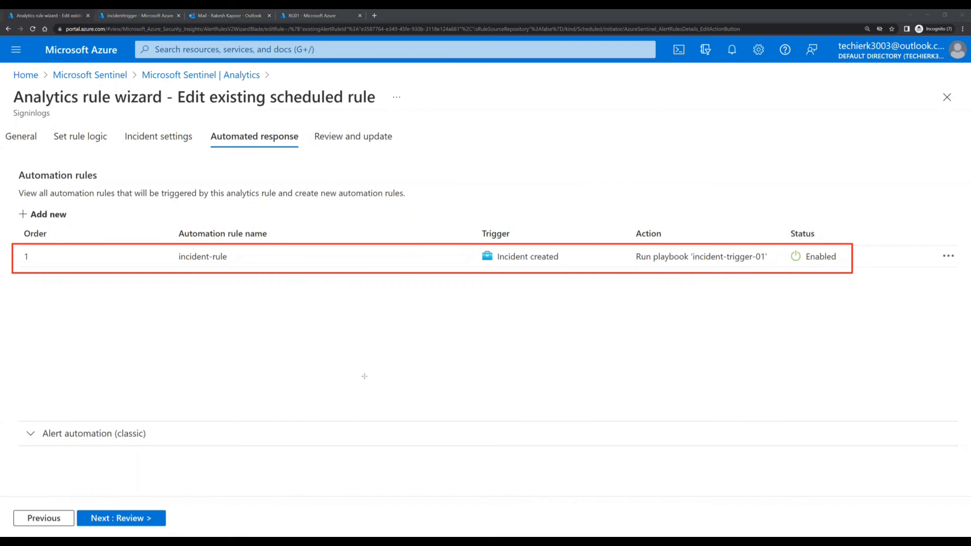
{"action": "left_click", "coordinate": [140, 519]}
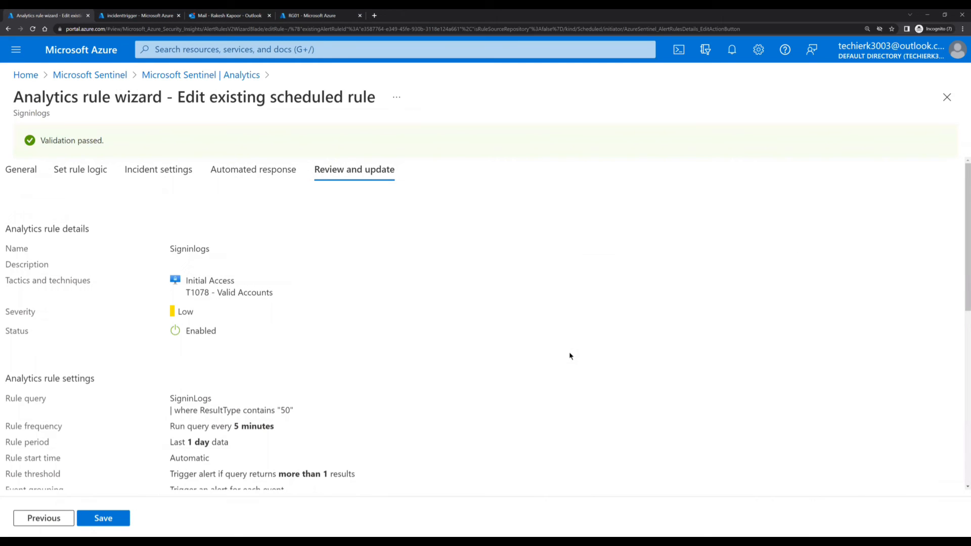
{"action": "left_click", "coordinate": [107, 518]}
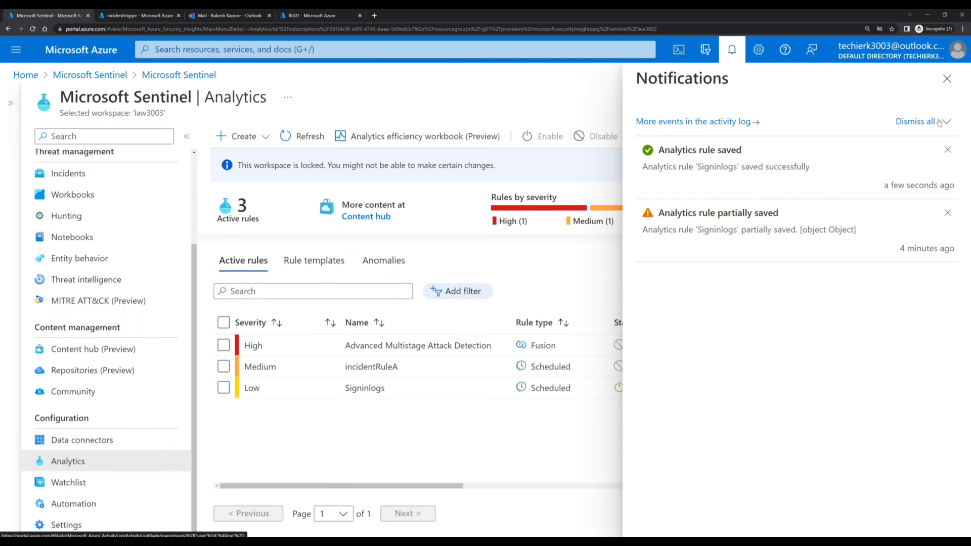
{"action": "left_click", "coordinate": [947, 78]}
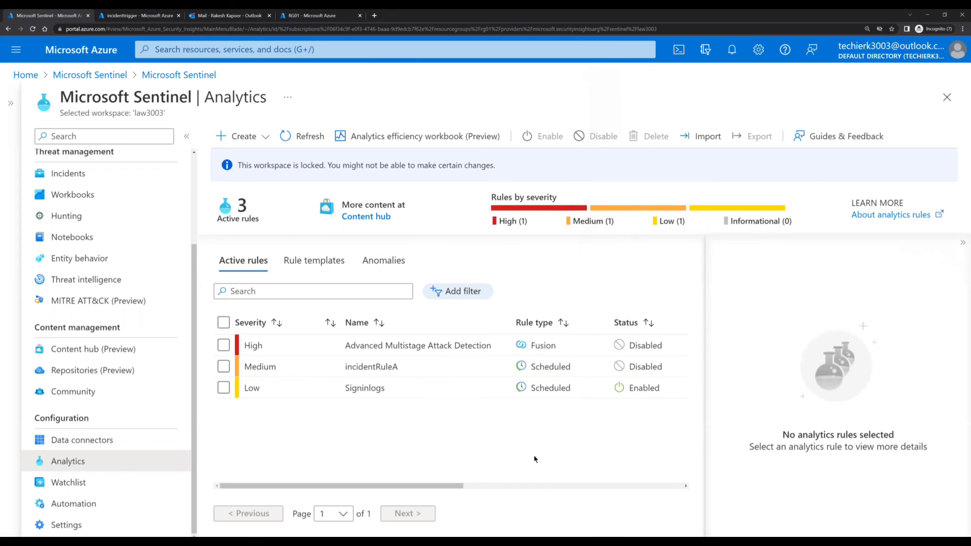
- Reopen the Signinlogs analytics rule for editing and verify the automation rule listed under its automated response
{"action": "left_click", "coordinate": [223, 389]}
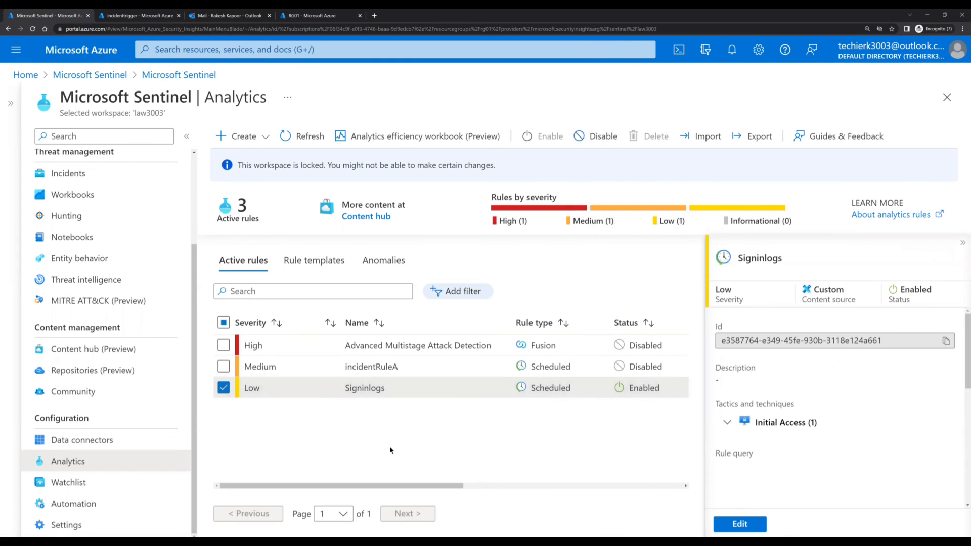
{"action": "left_click", "coordinate": [740, 523]}
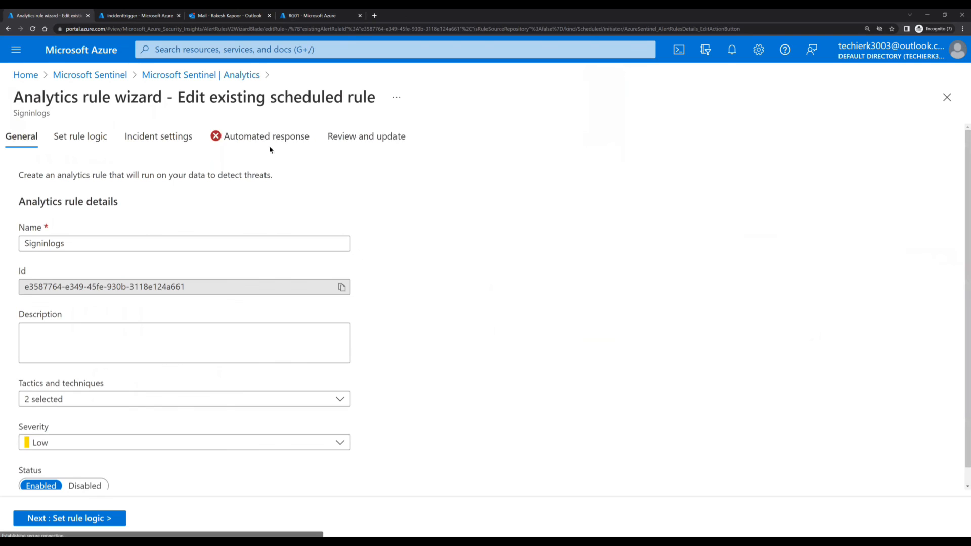
{"action": "left_click", "coordinate": [263, 141]}
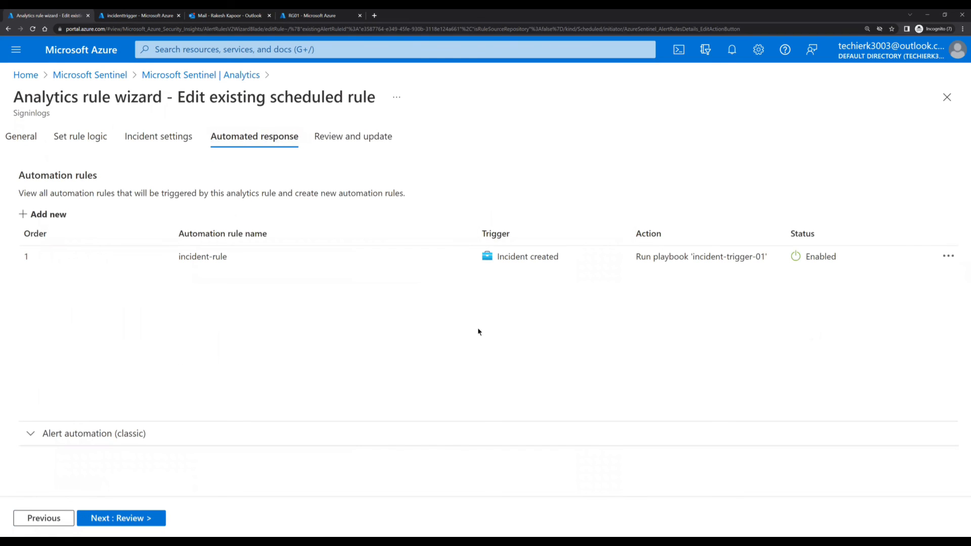